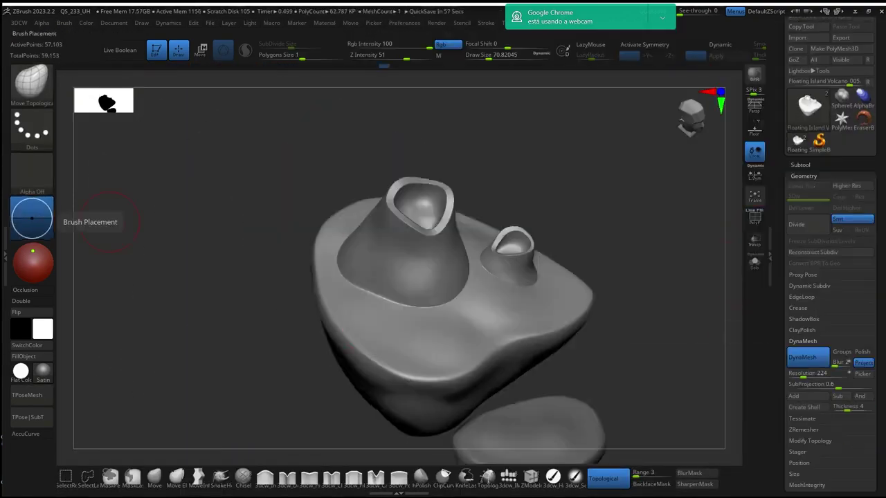
Load the ClayBuildup brush from the brush library and bring up its Draw Size slider
{"action": "key", "text": "b"}
{"action": "key", "text": "s"}
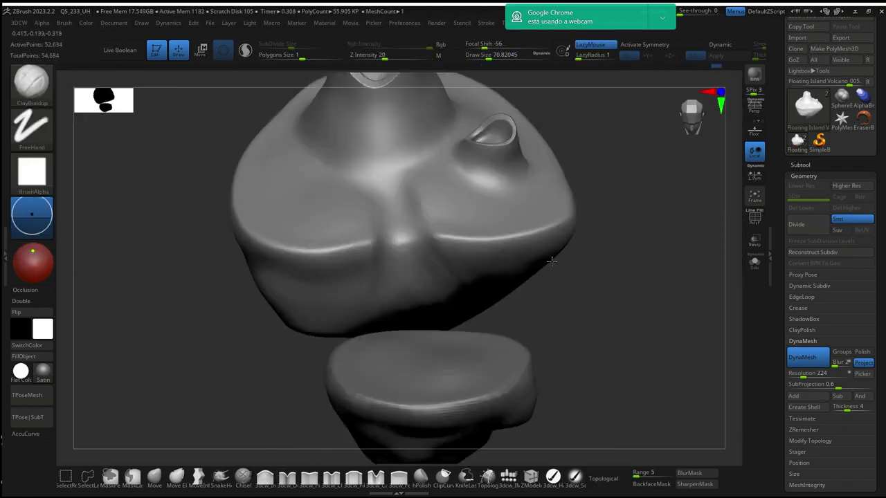
{"action": "scroll", "coordinate": [551, 261], "scroll_direction": "up", "scroll_amount": 2}
{"action": "key", "text": "s"}
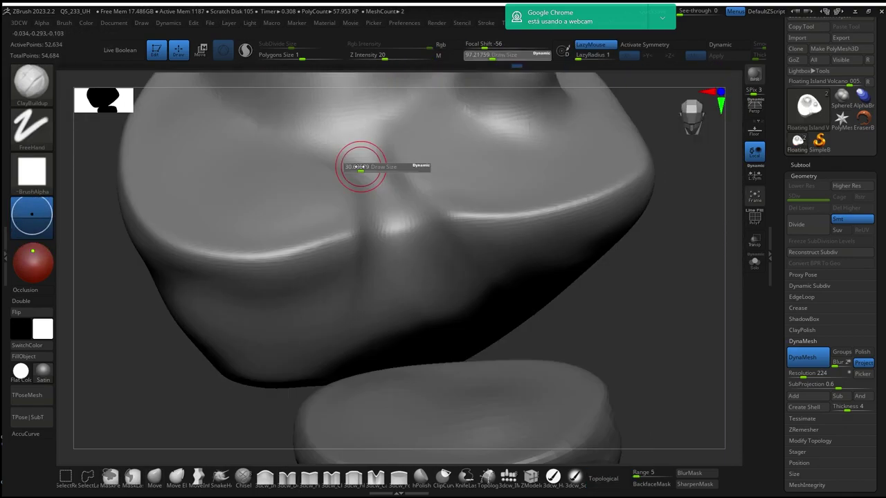